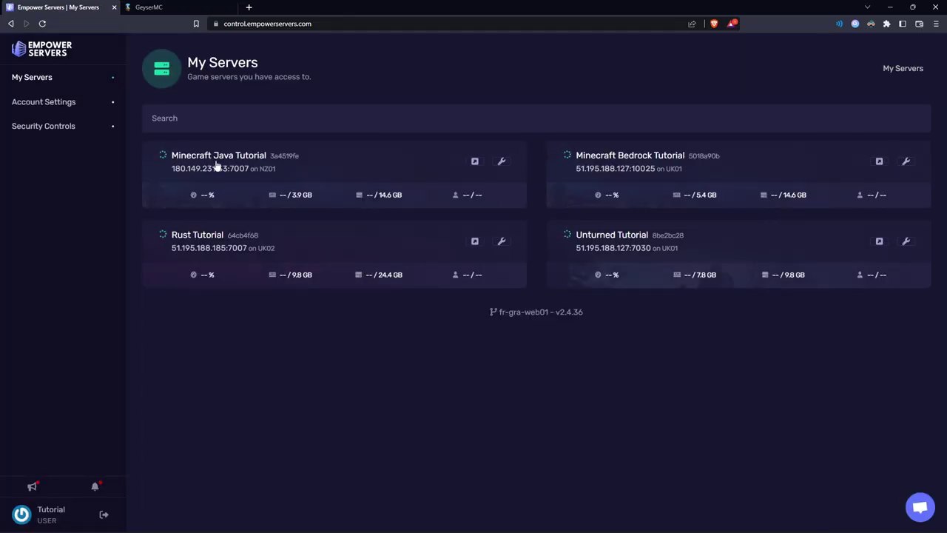
- Open the advanced configuration options of the Minecraft Java Tutorial server
left_click(217, 165)
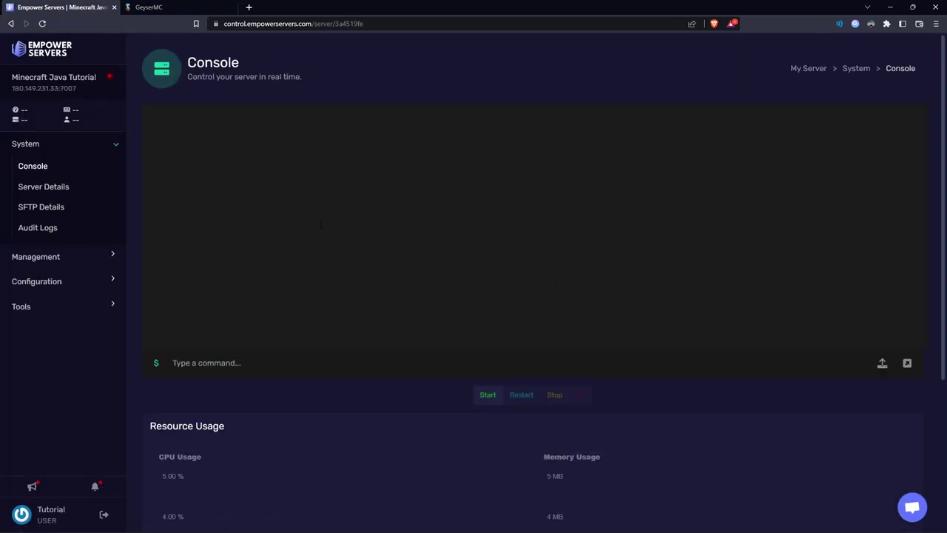
left_click(48, 284)
left_click(49, 346)
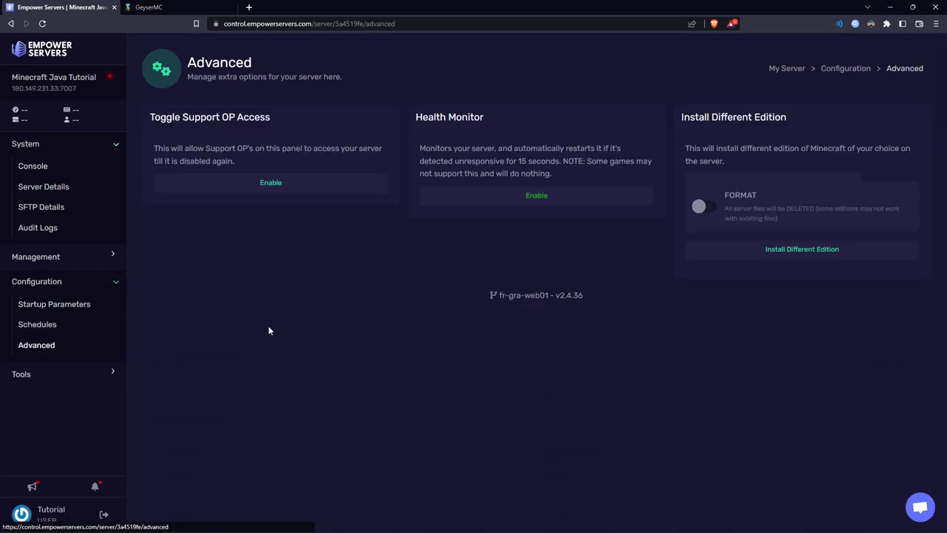
- Install the Spigot edition, version 1.19.3, on the server with formatting of all existing server files enabled
left_click(736, 215)
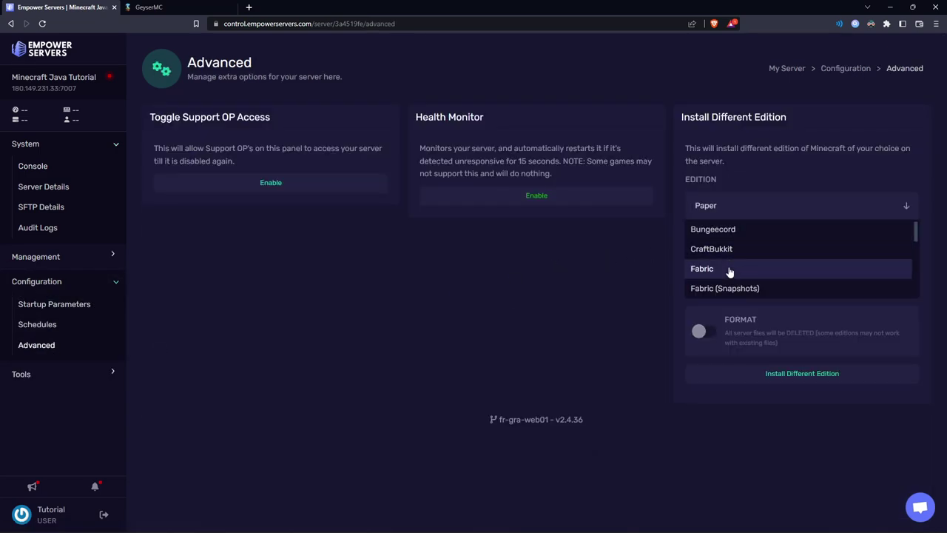
scroll(736, 263, "down", 5)
scroll(732, 261, "down", 2)
scroll(722, 255, "up", 2)
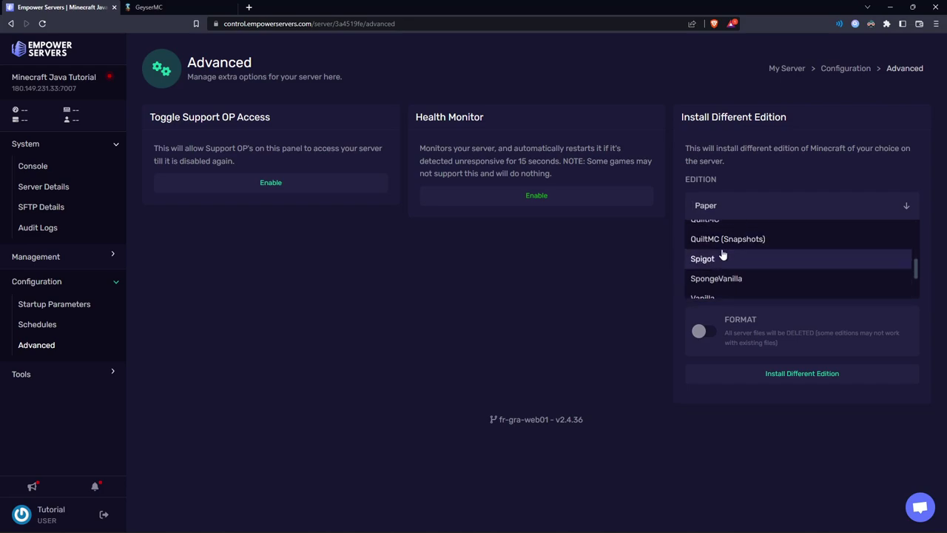
left_click(721, 256)
left_click(770, 272)
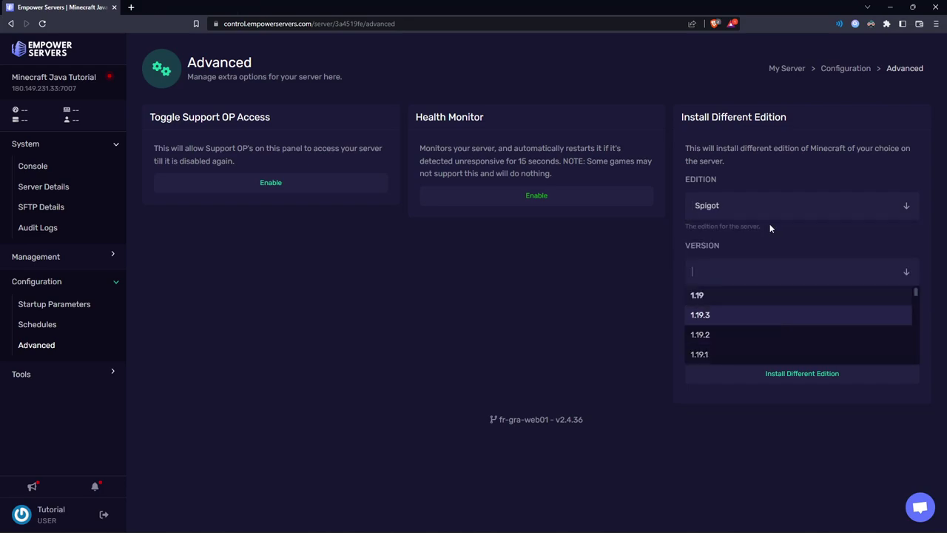
left_click(724, 315)
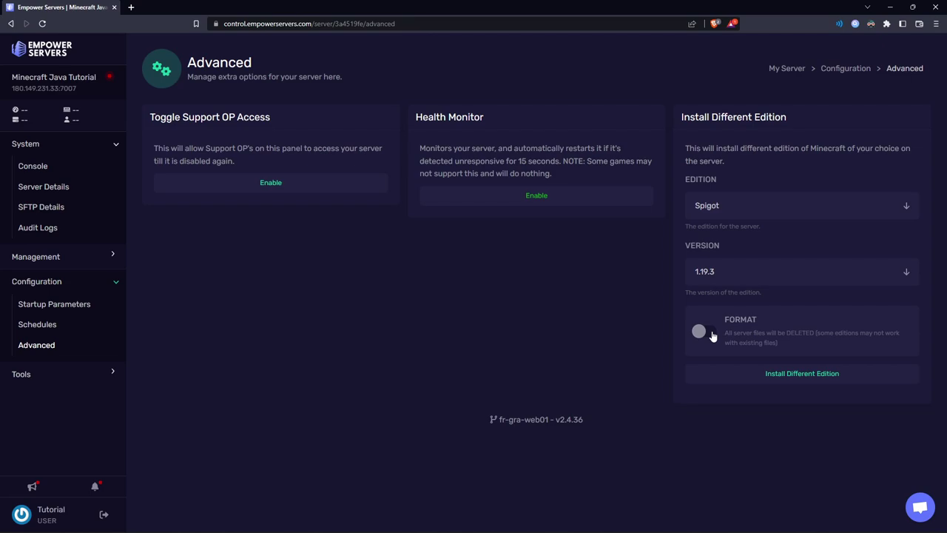
left_click(713, 334)
left_click(802, 373)
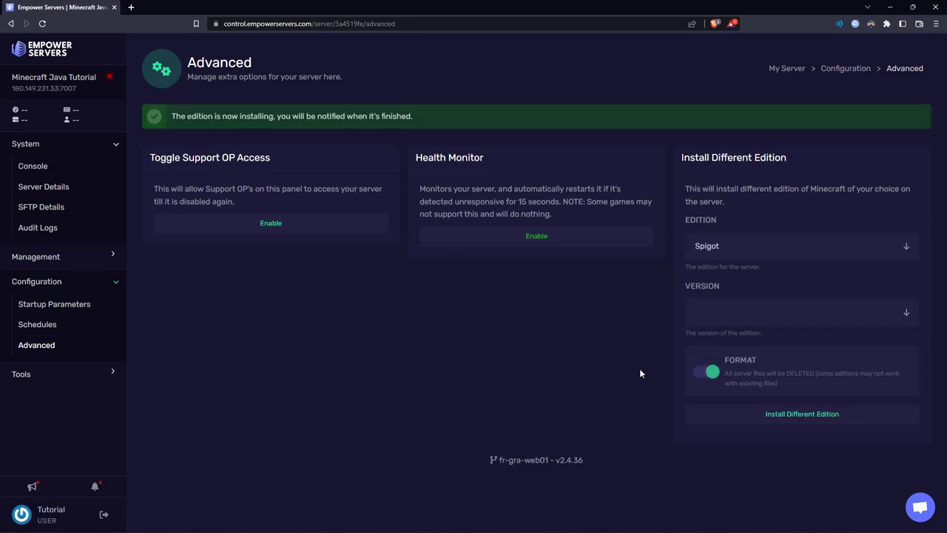
- Check the installed server files, then start the server with Java option 1 and accept the Mojang EULA
left_click(45, 257)
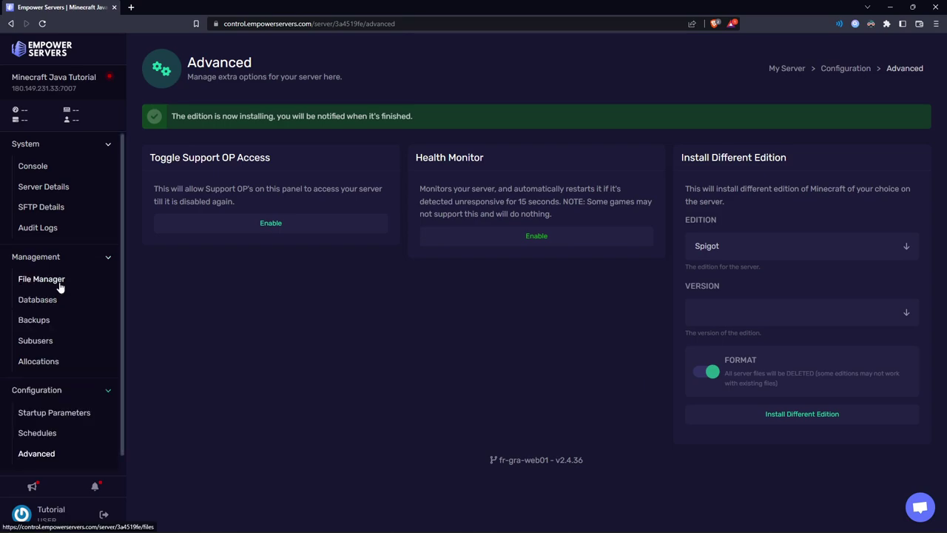
left_click(60, 288)
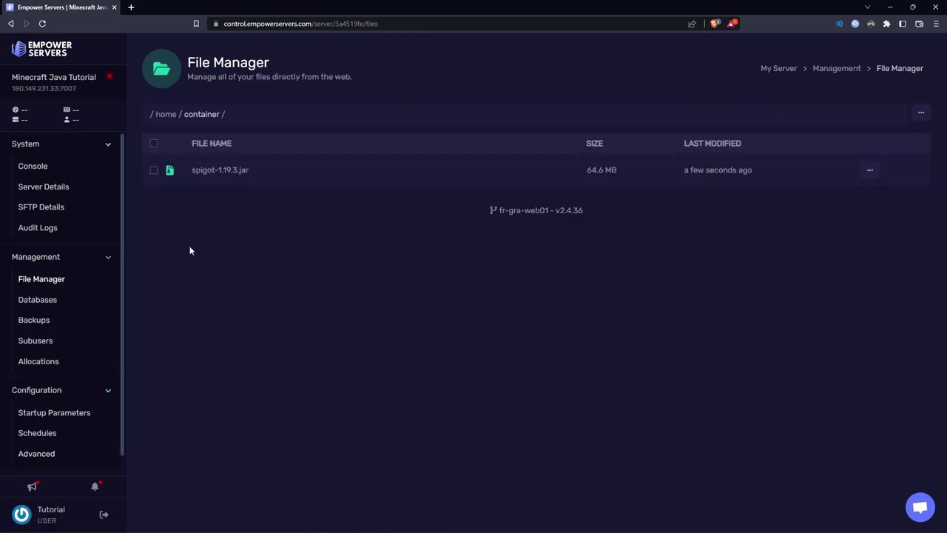
left_click(37, 166)
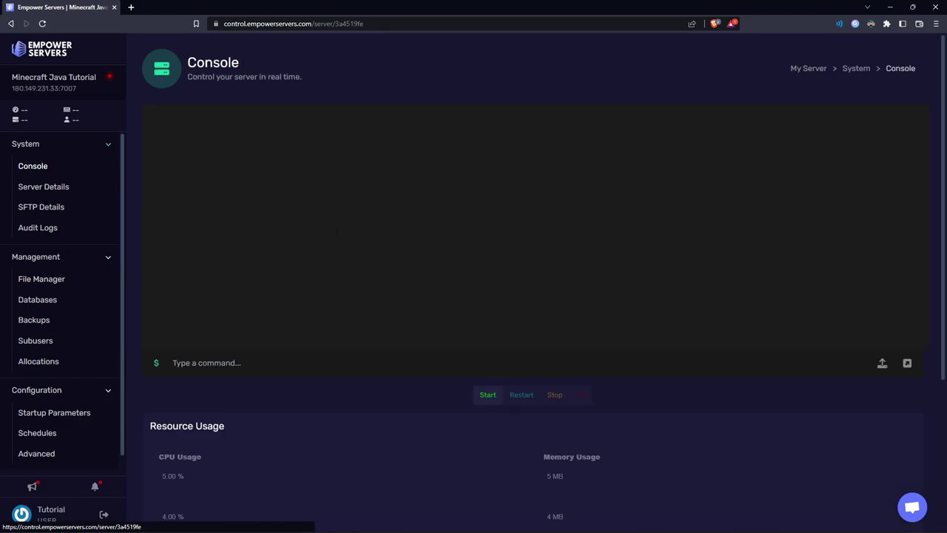
left_click(487, 395)
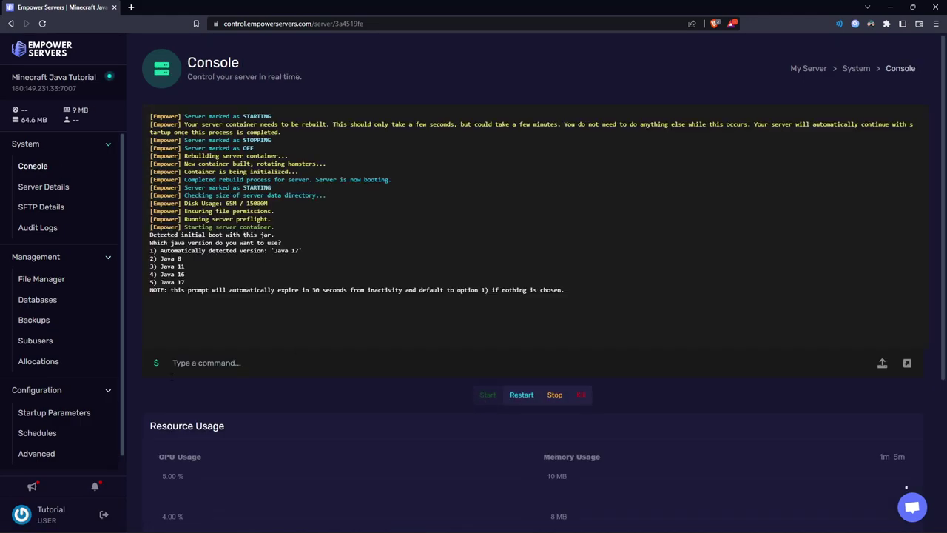
left_click(222, 362)
type("1")
key("Return")
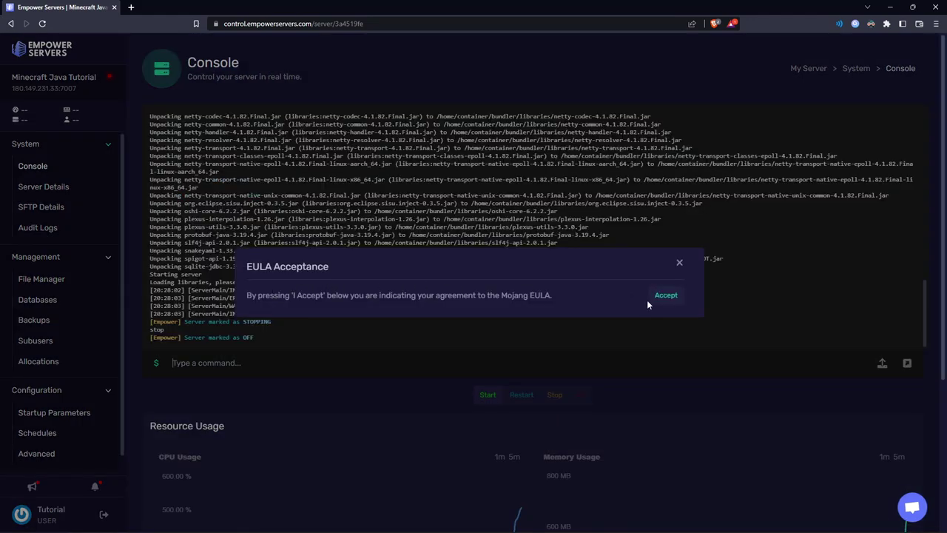
left_click(665, 295)
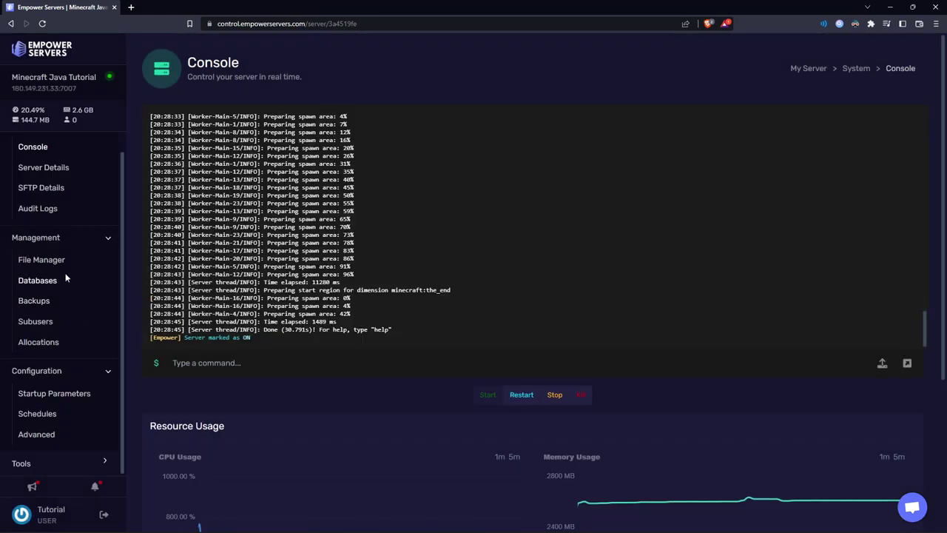
- Open the plugins folder among the server's files
left_click(61, 264)
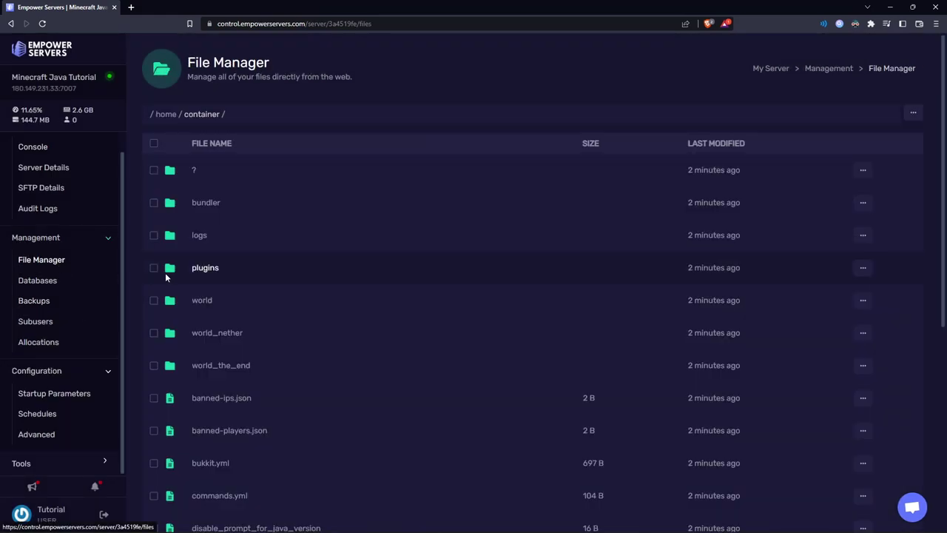
left_click(205, 271)
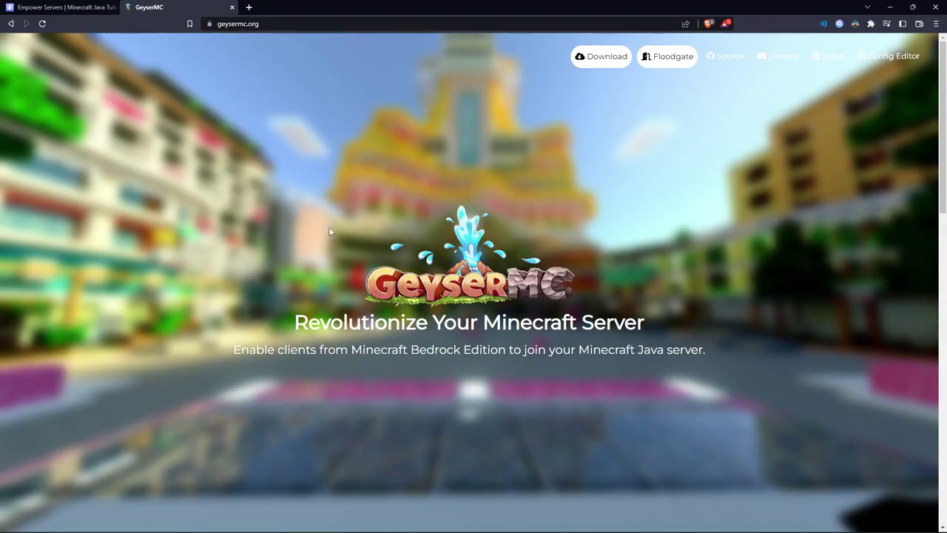
- Download Geyser-Spigot.jar from the GeyserMC website's build page and save it in the Downloads folder
right_click(605, 54)
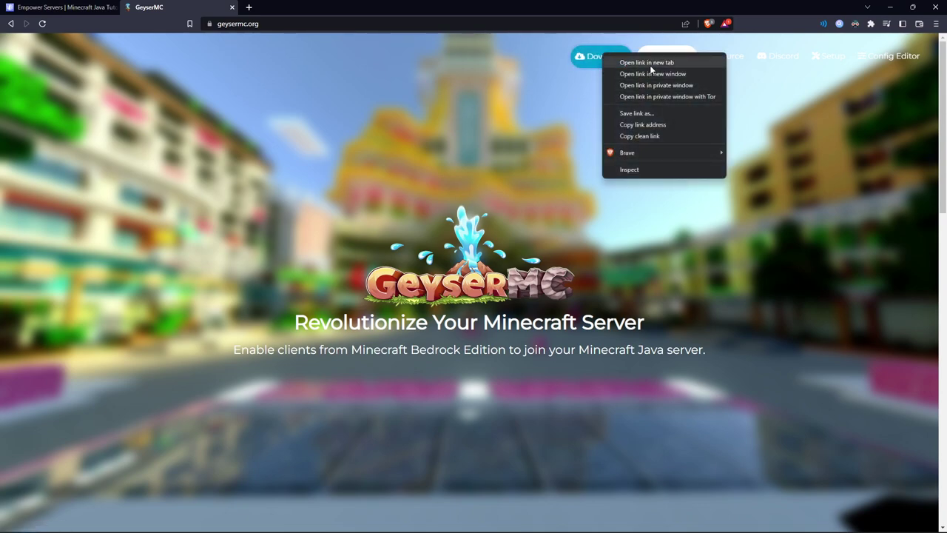
left_click(573, 133)
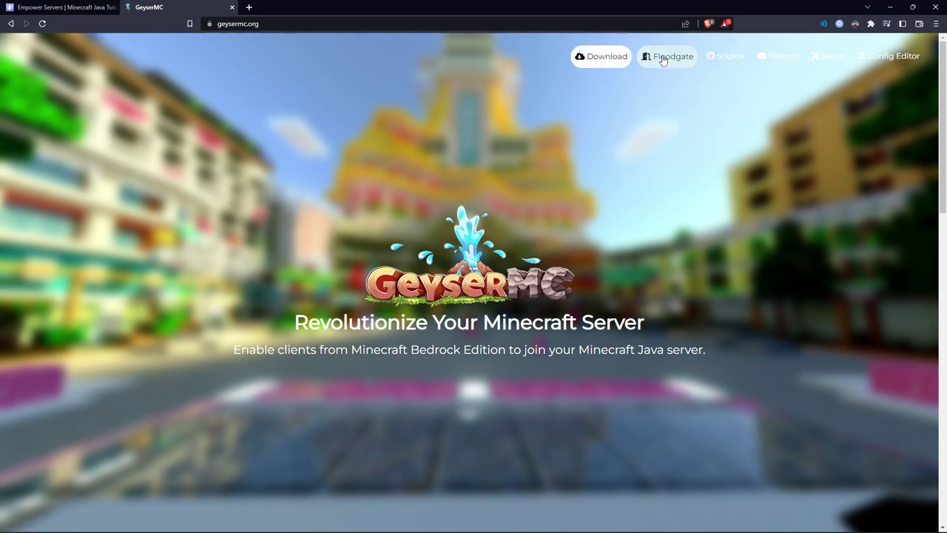
left_click(605, 60)
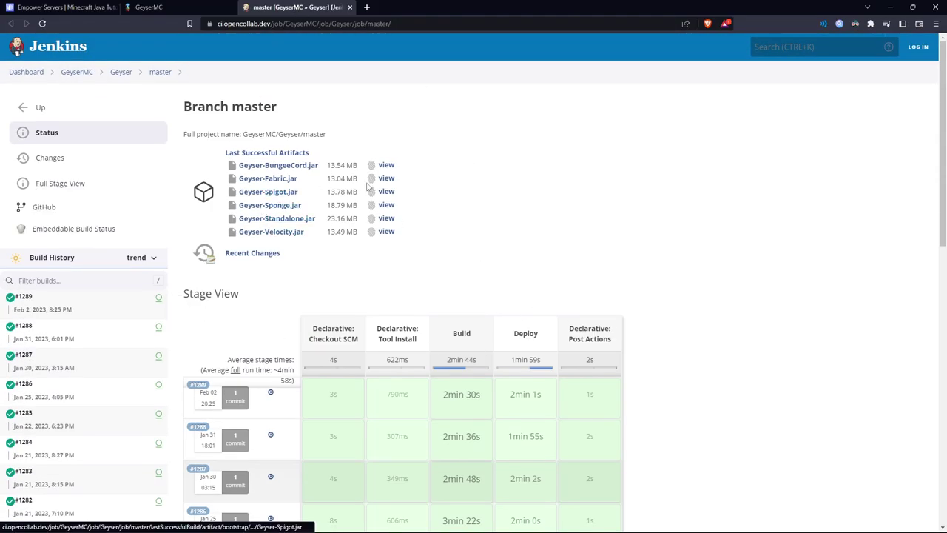
left_click(281, 194)
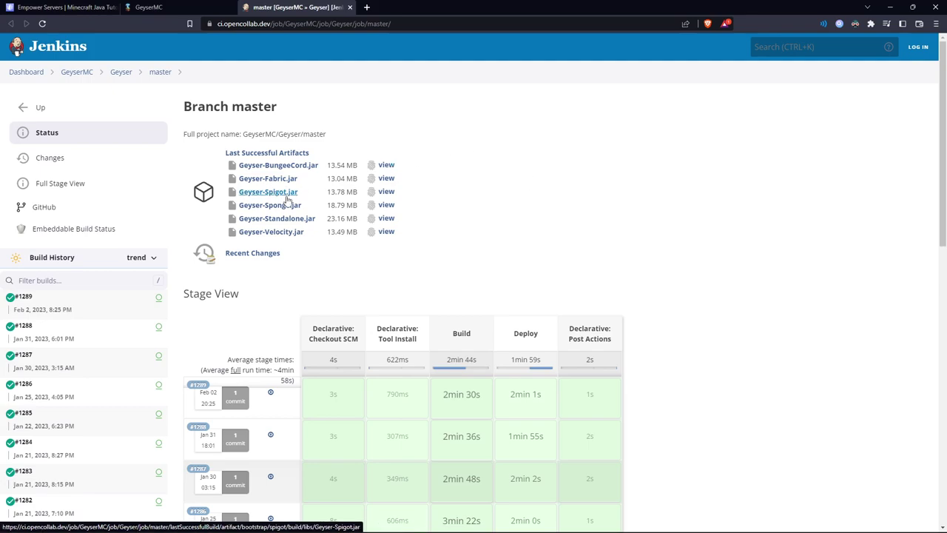
left_click(309, 177)
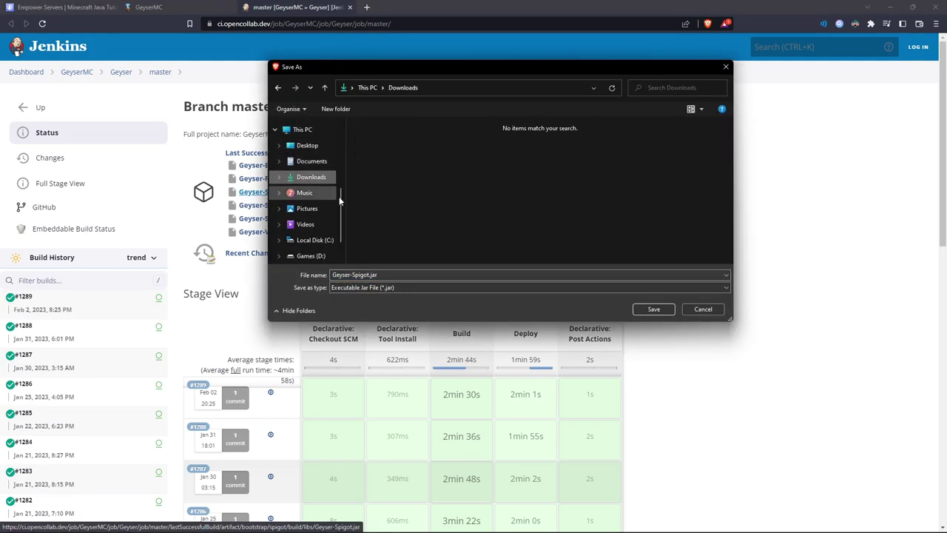
left_click(656, 309)
- Download floodgate-spigot.jar through the Floodgate link on the GeyserMC website and its GitHub readme
key("ctrl+shift+Tab")
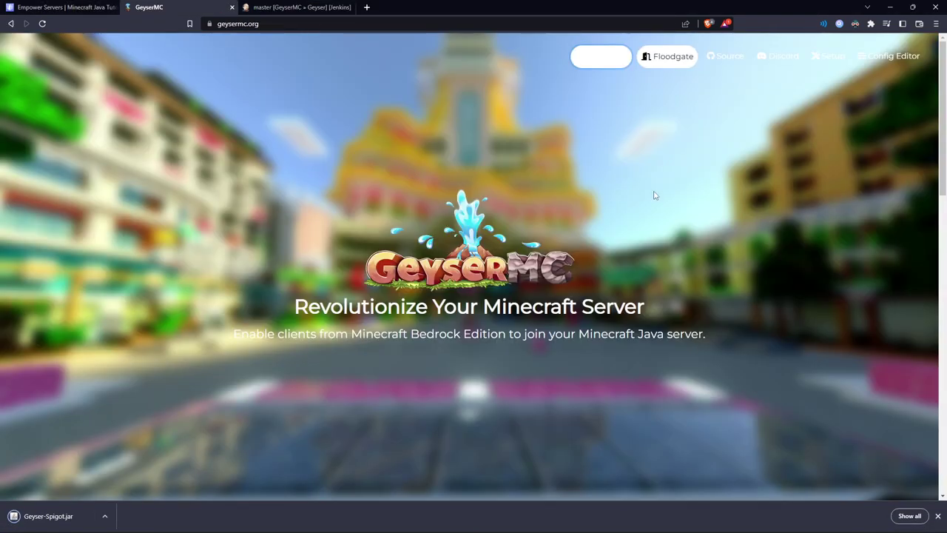
left_click(666, 56)
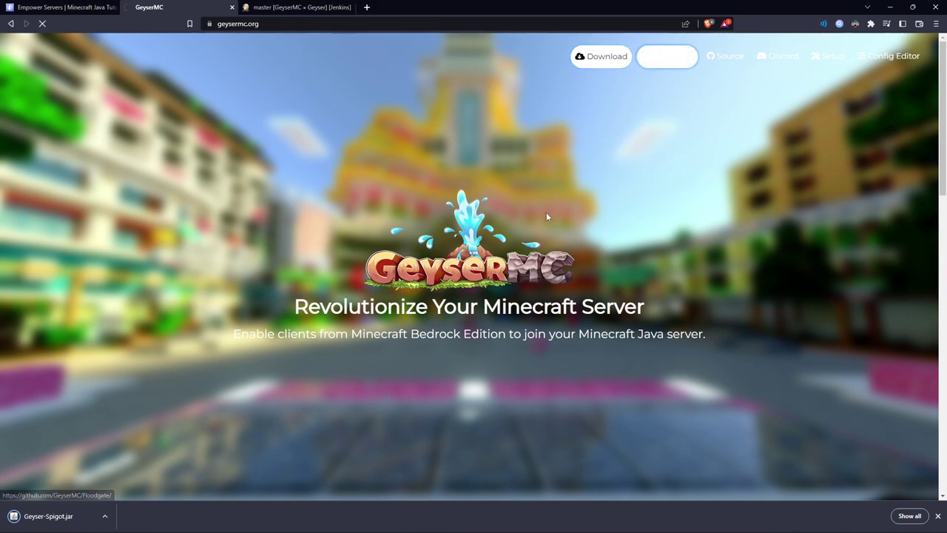
scroll(503, 211, "down", 2)
scroll(418, 185, "down", 6)
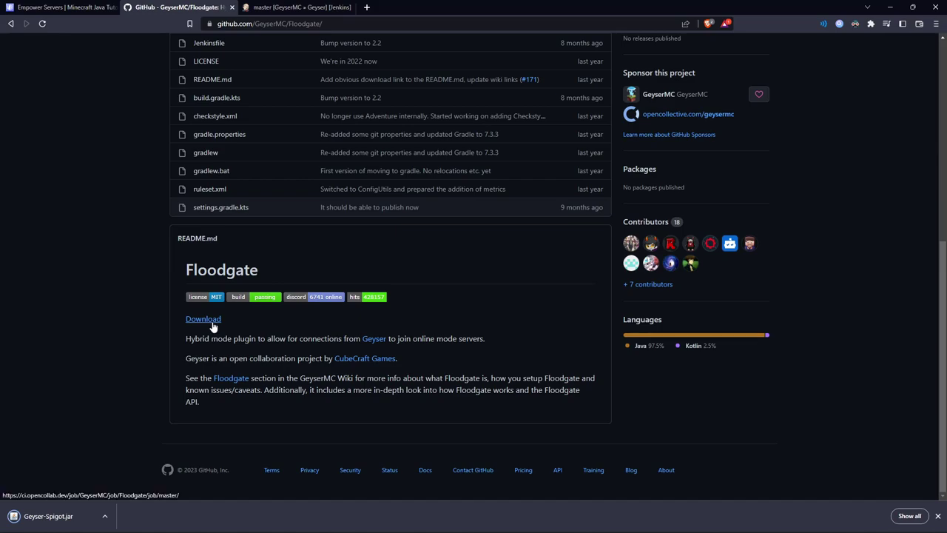
left_click(203, 319)
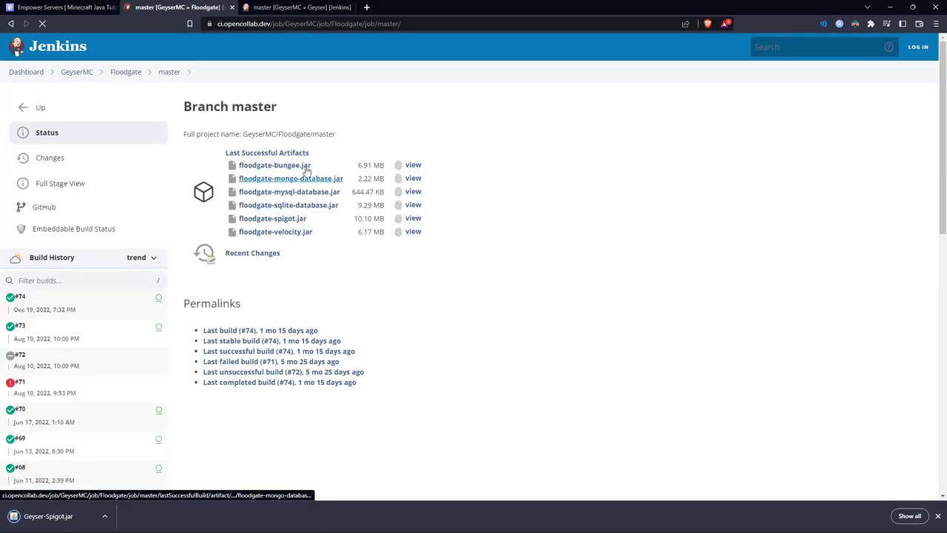
left_click(272, 219)
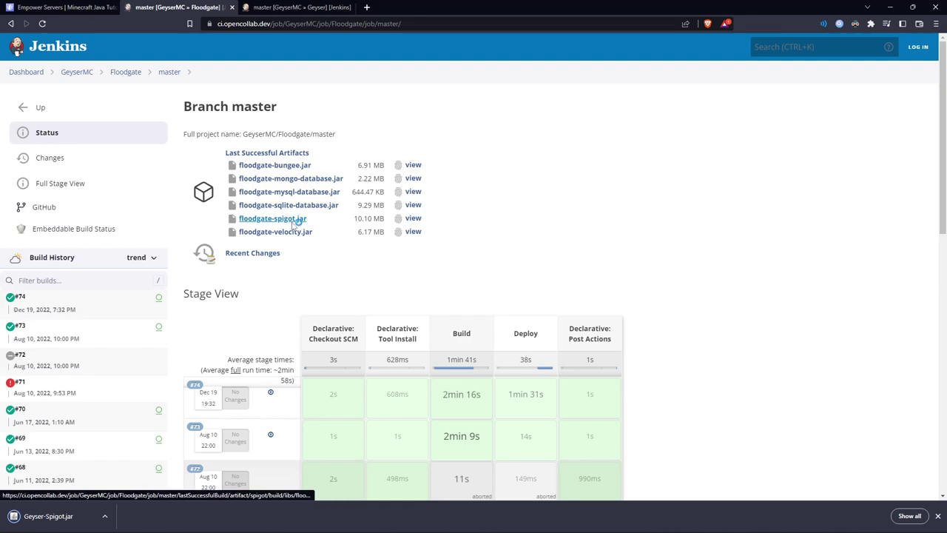
left_click(663, 313)
- Upload Geyser-Spigot.jar and floodgate-spigot.jar from Downloads into the server's plugins folder
left_click(63, 7)
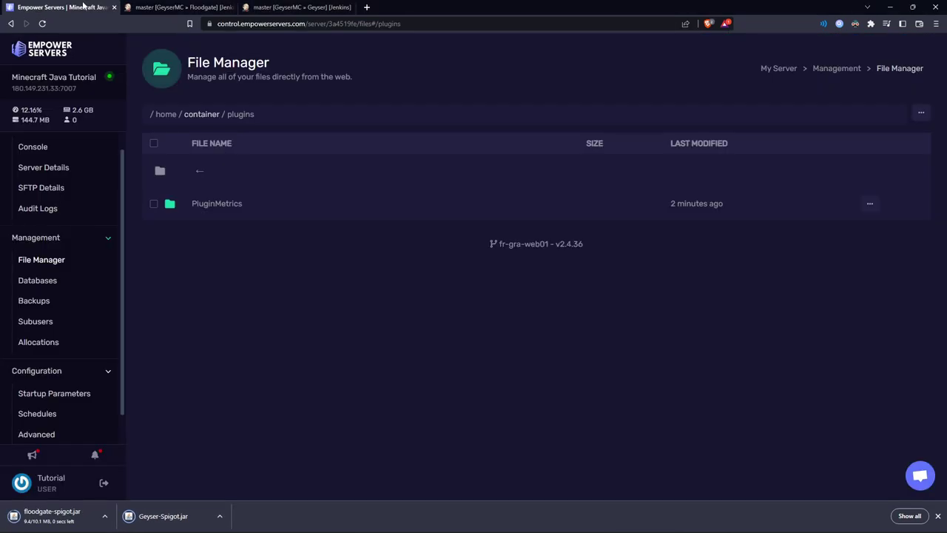
left_click(921, 113)
left_click(905, 181)
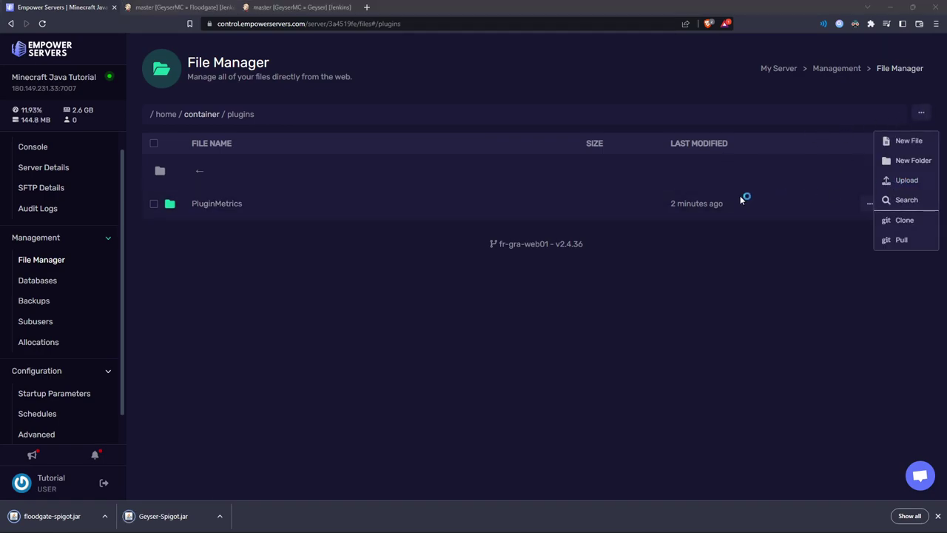
left_click(414, 146)
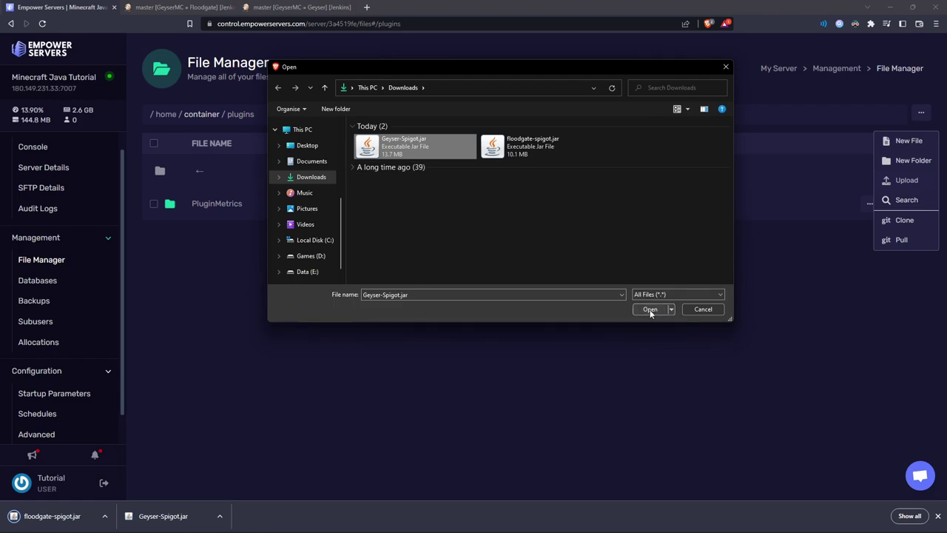
left_click(650, 310)
left_click(903, 182)
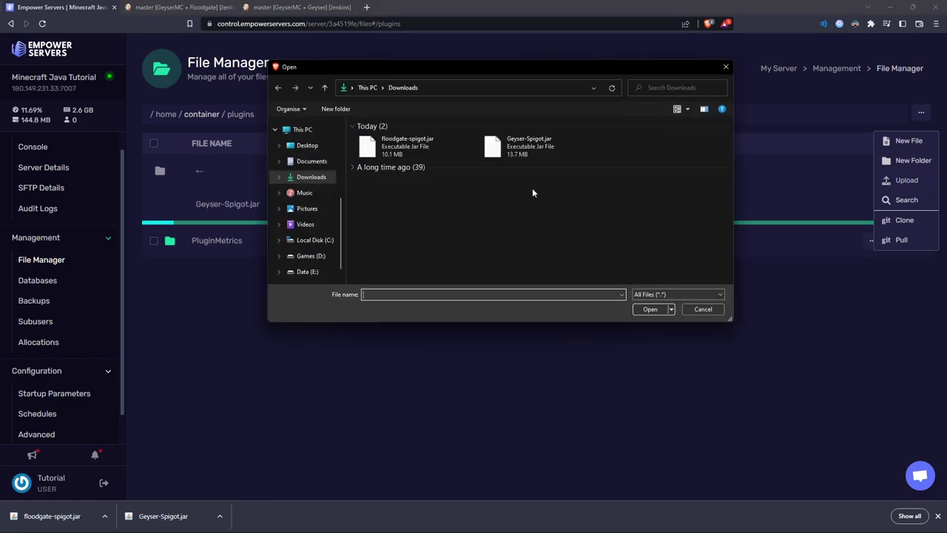
left_click(412, 148)
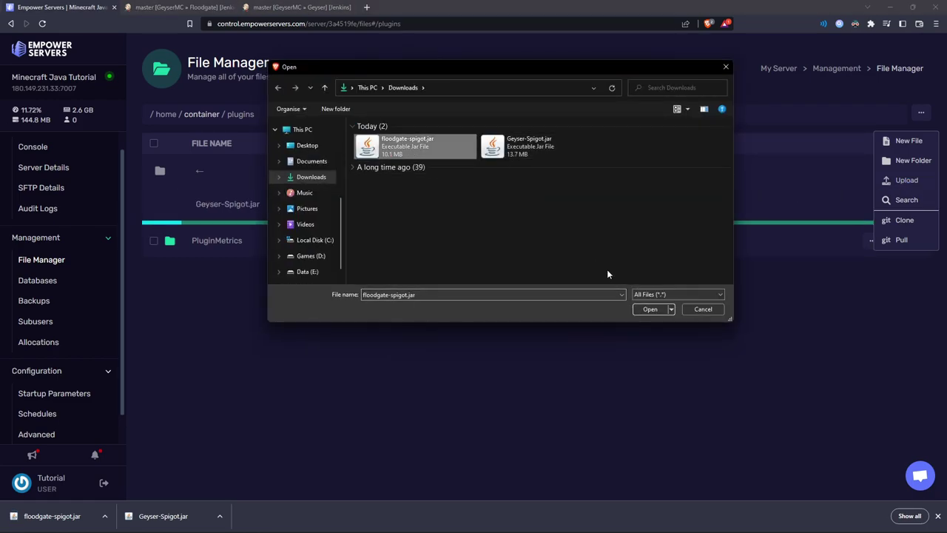
left_click(651, 309)
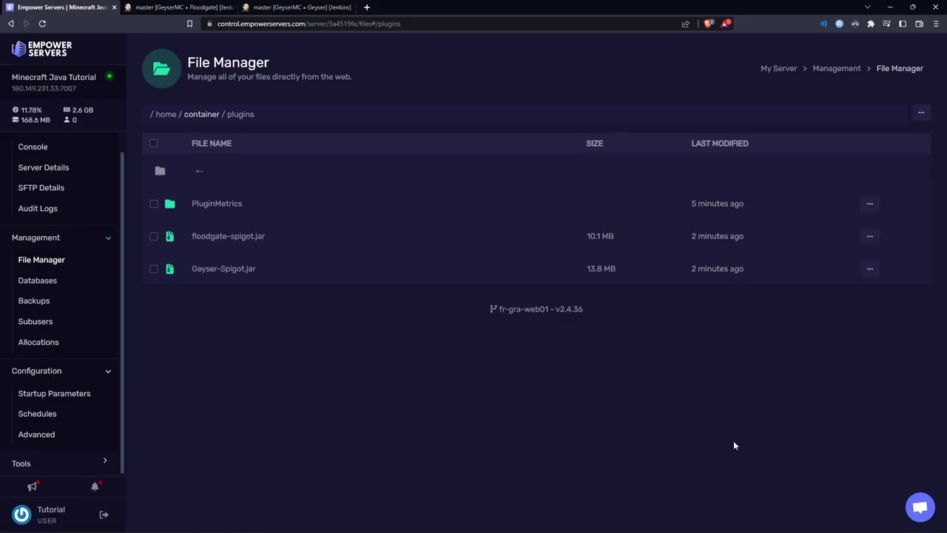
- Restart the Minecraft server from its console and open its server details
left_click(74, 152)
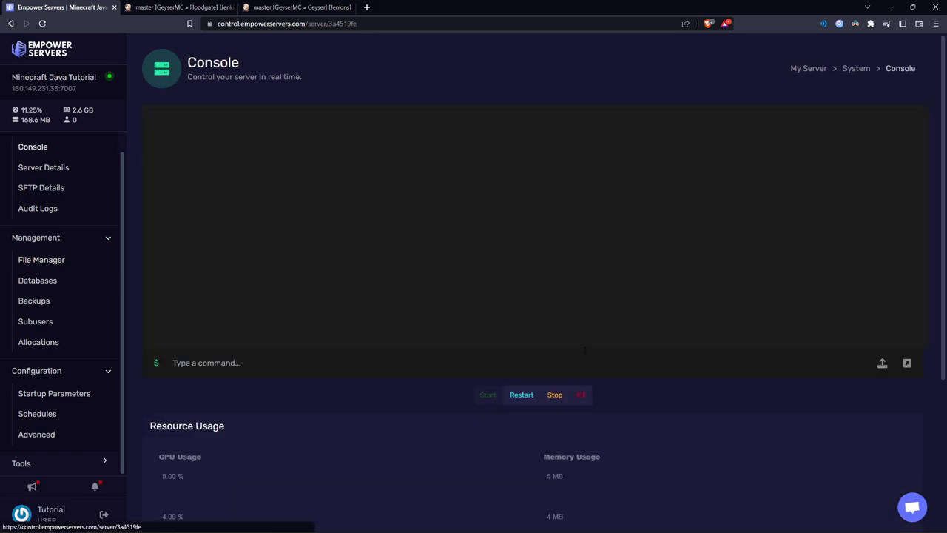
left_click(522, 395)
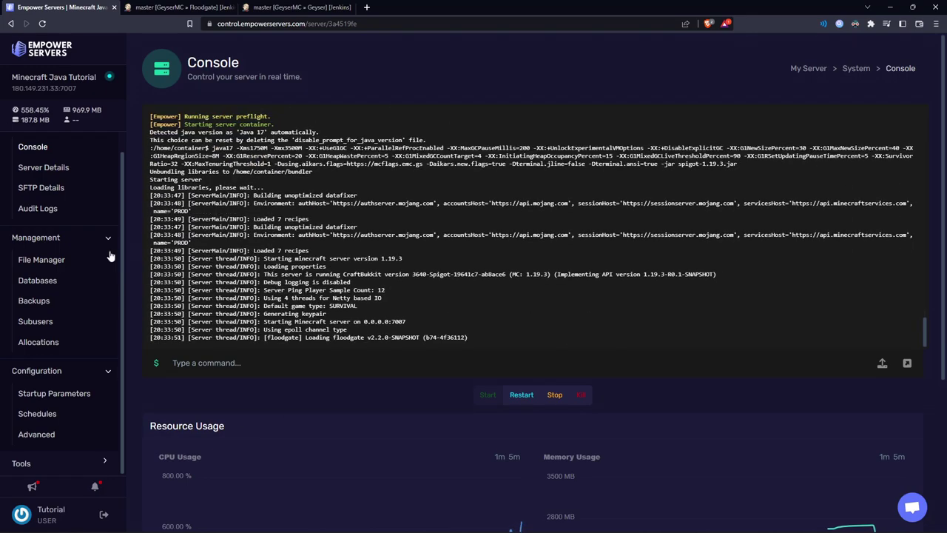
scroll(57, 290, "up", 1)
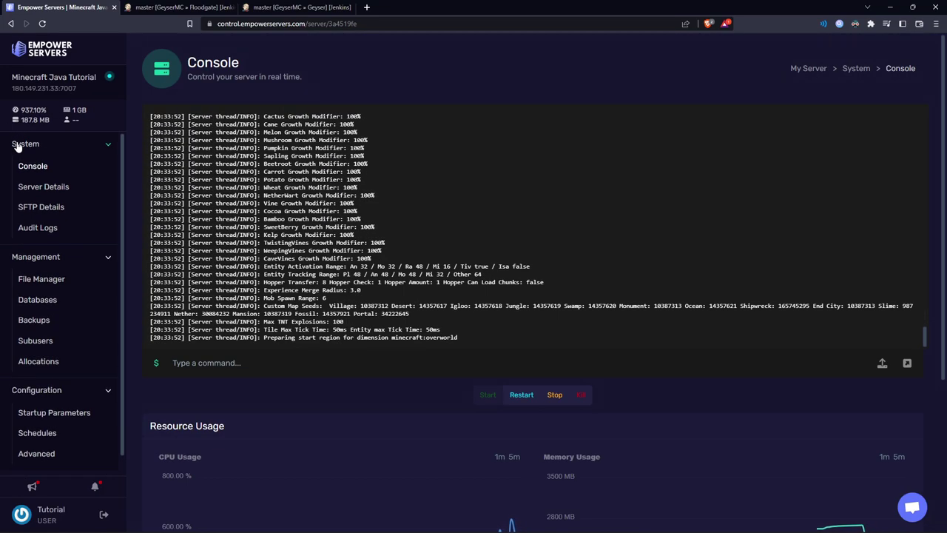
left_click(45, 187)
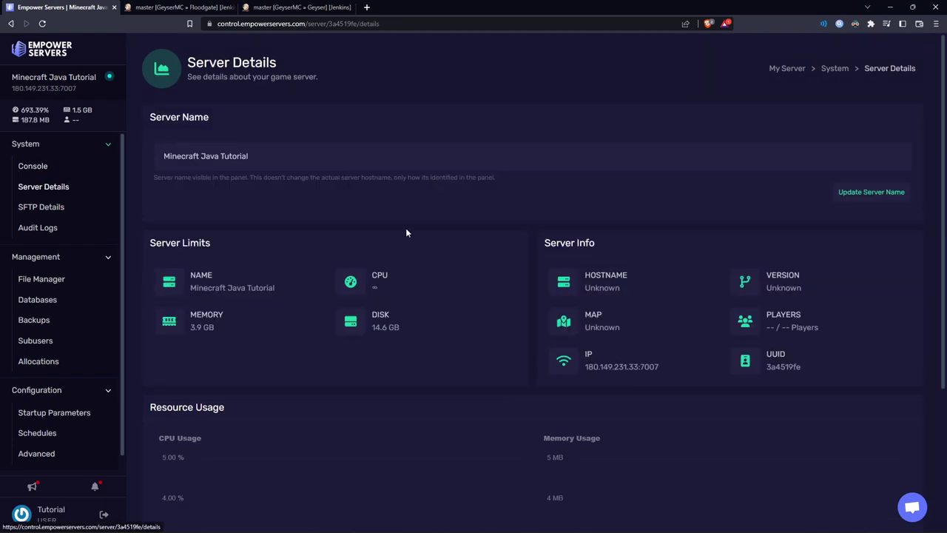
- Read the server's IP address and port number in the Server Info section
scroll(671, 269, "down", 1)
scroll(670, 270, "down", 2)
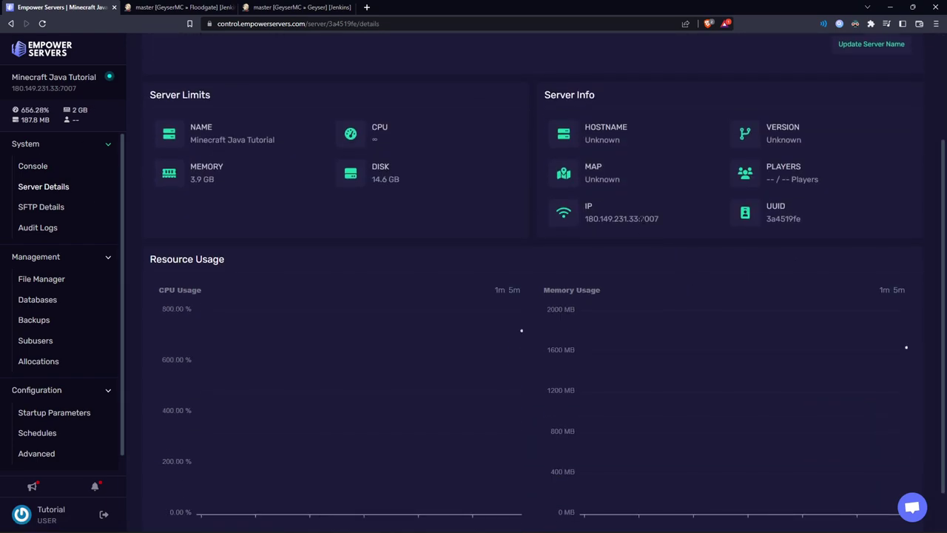
left_click_drag(641, 218, 656, 219)
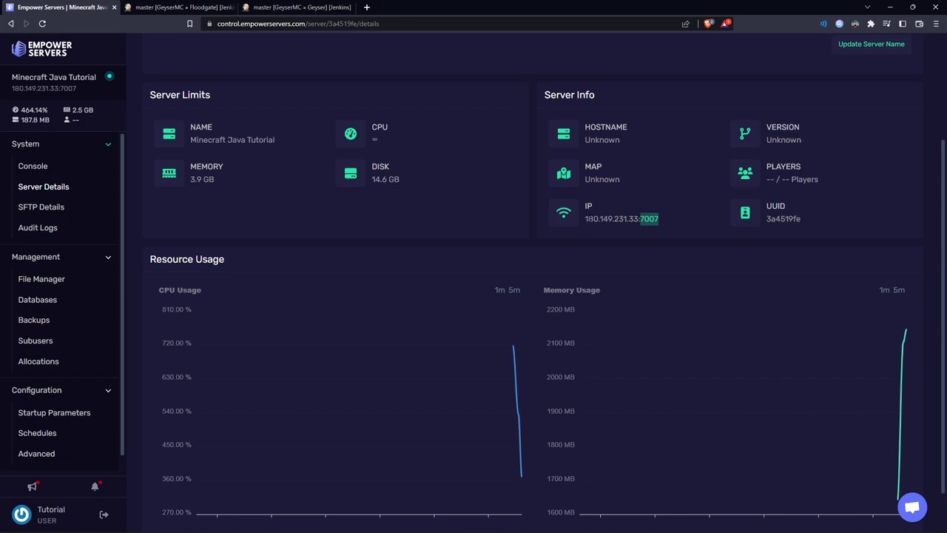
left_click_drag(587, 218, 661, 217)
double_click(661, 218)
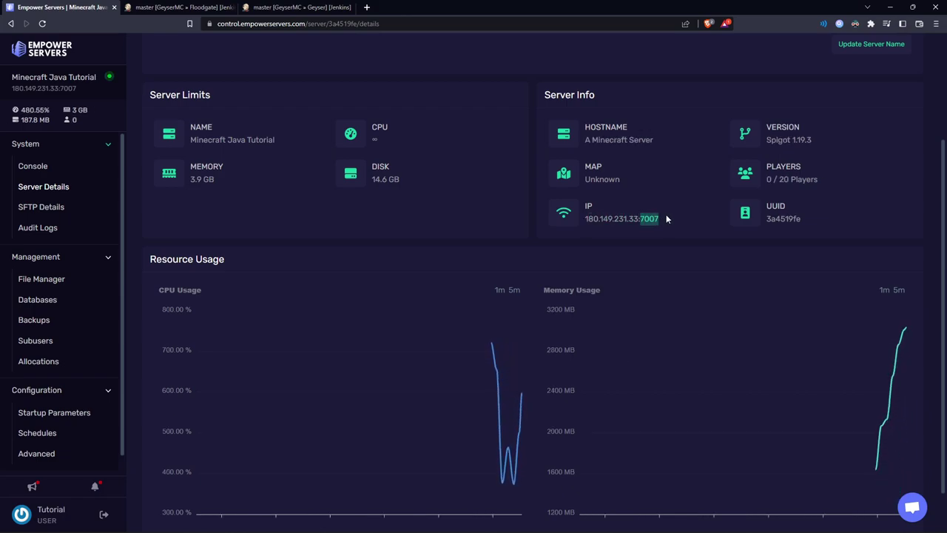
left_click(641, 219)
double_click(641, 218)
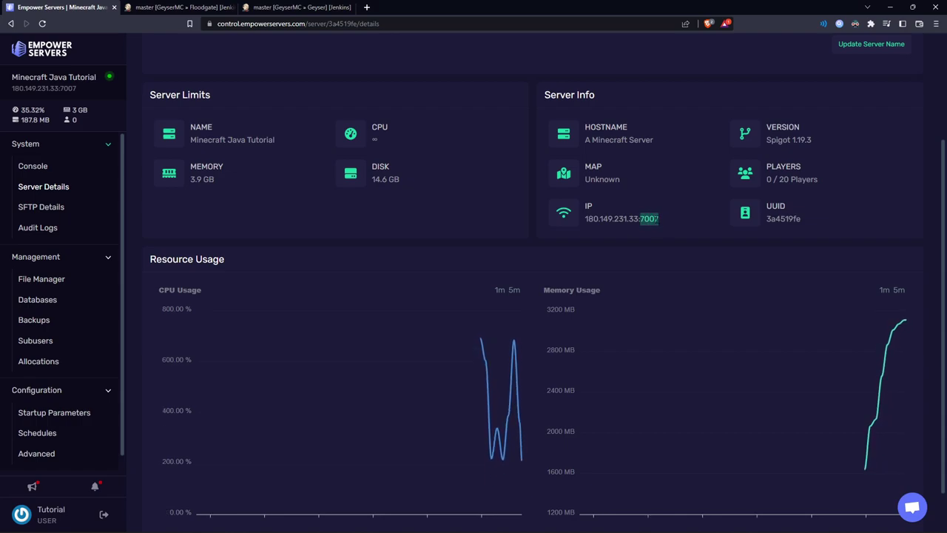
left_click(670, 216)
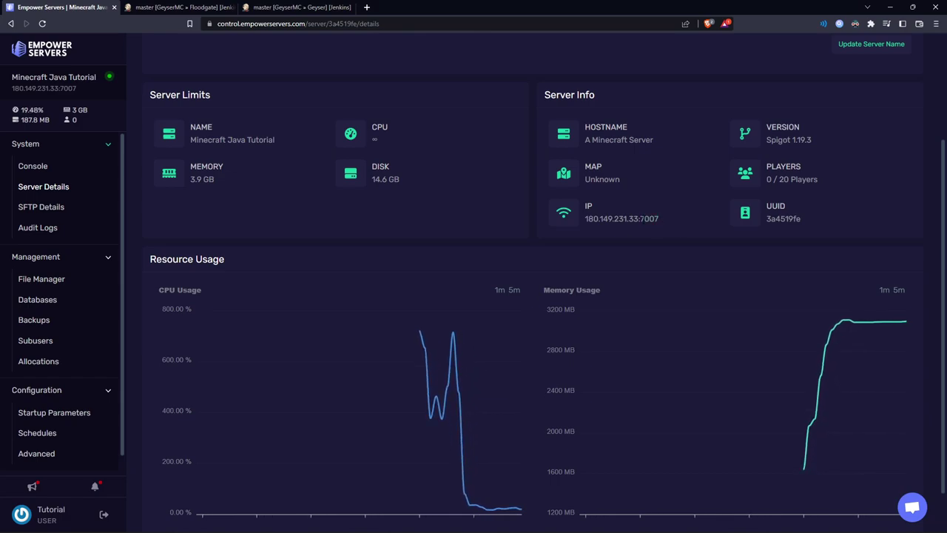
- Open config.yml from the Geyser-Spigot folder inside the server's plugins folder
left_click(33, 166)
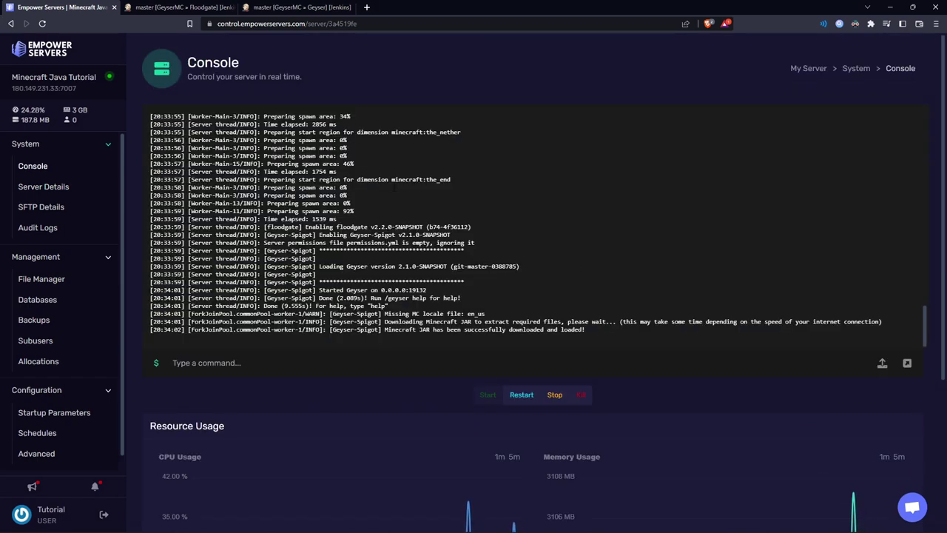
left_click(70, 281)
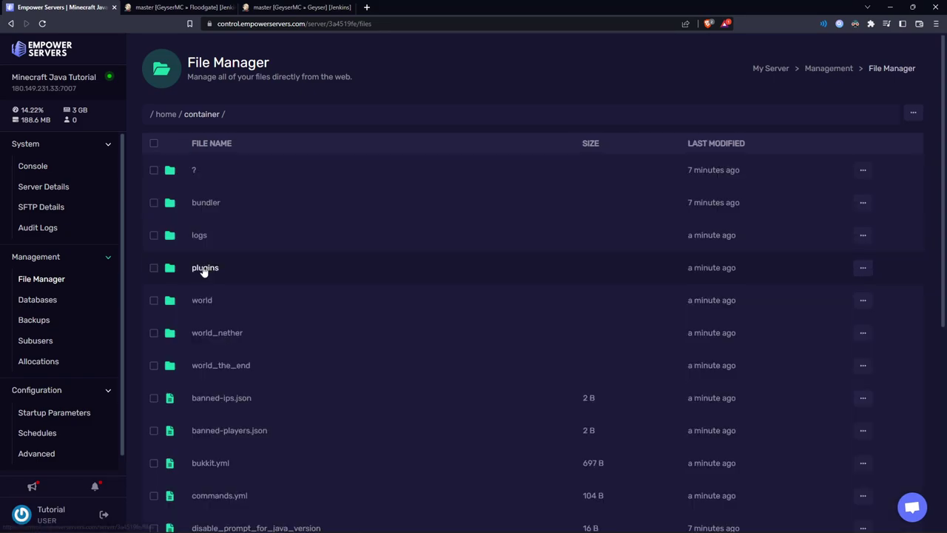
left_click(205, 268)
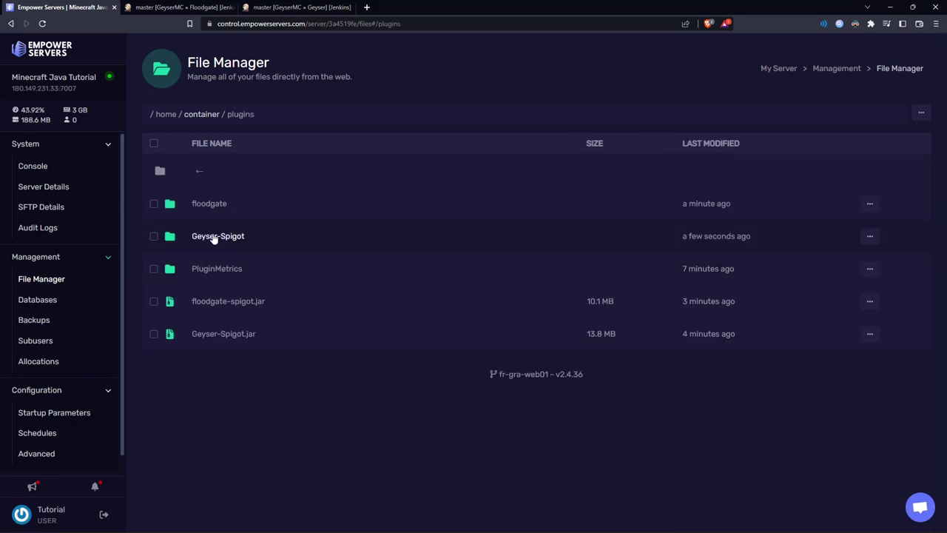
left_click(215, 236)
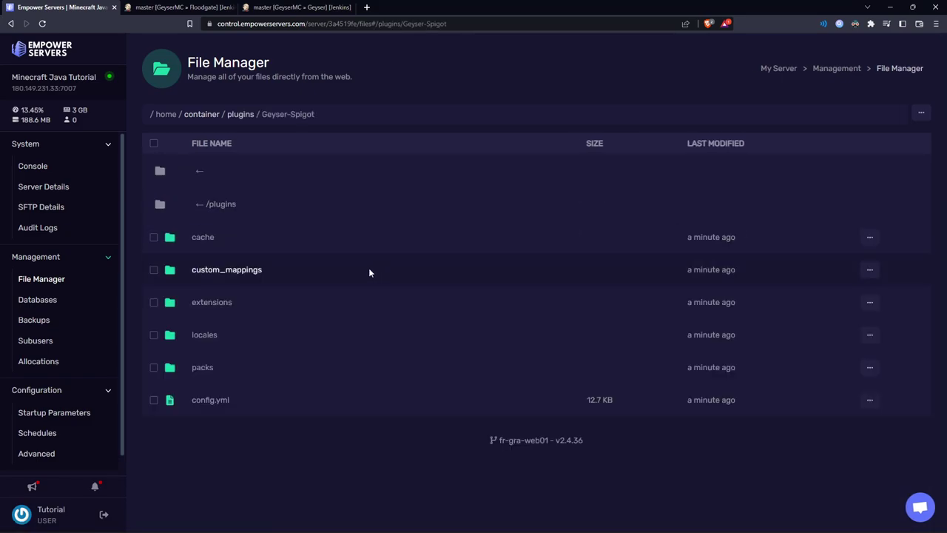
left_click(213, 397)
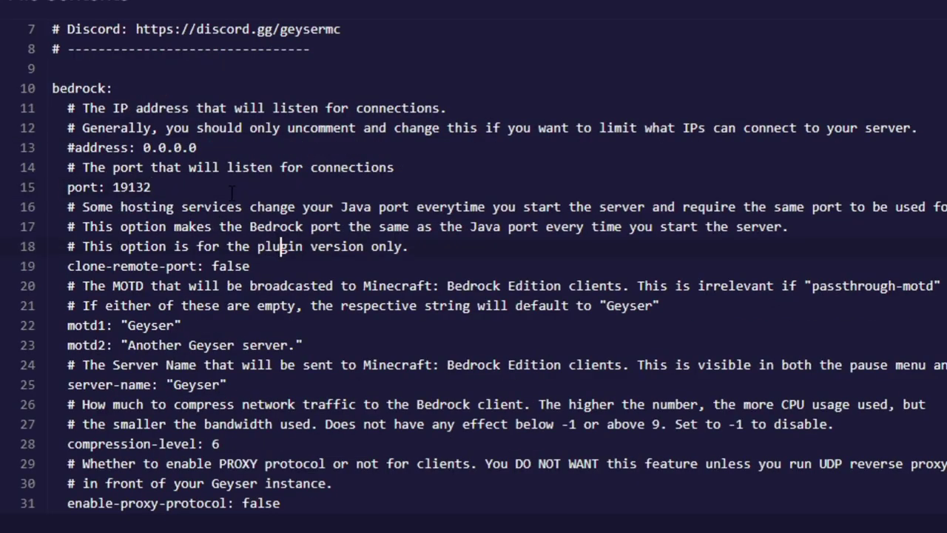
- Set the port in the bedrock section of config.yml to 7007
left_click(223, 187)
key("BackSpace")
key("BackSpace")
key("BackSpace")
key("BackSpace")
key("BackSpace")
type("7007")
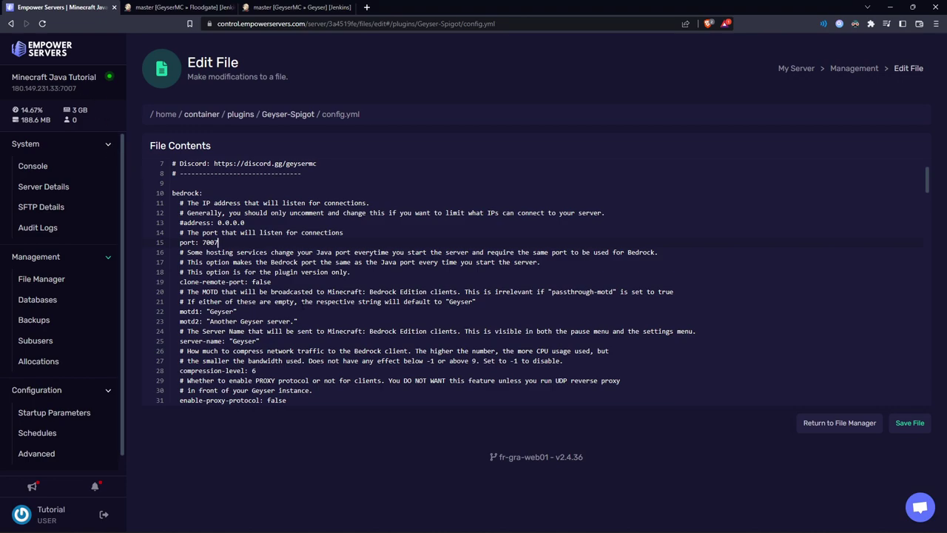
- Set the port in the remote section of config.yml to 7007
scroll(339, 302, "down", 5)
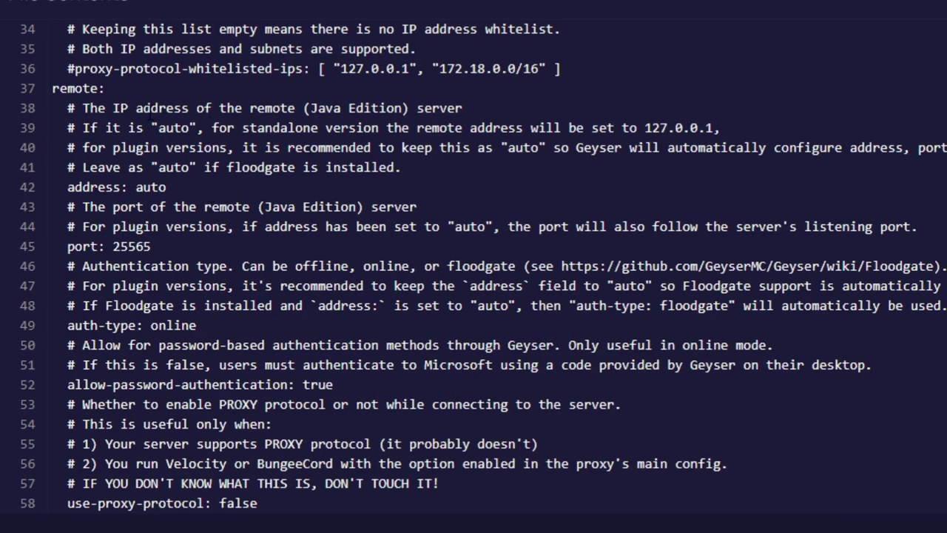
left_click_drag(193, 194, 91, 187)
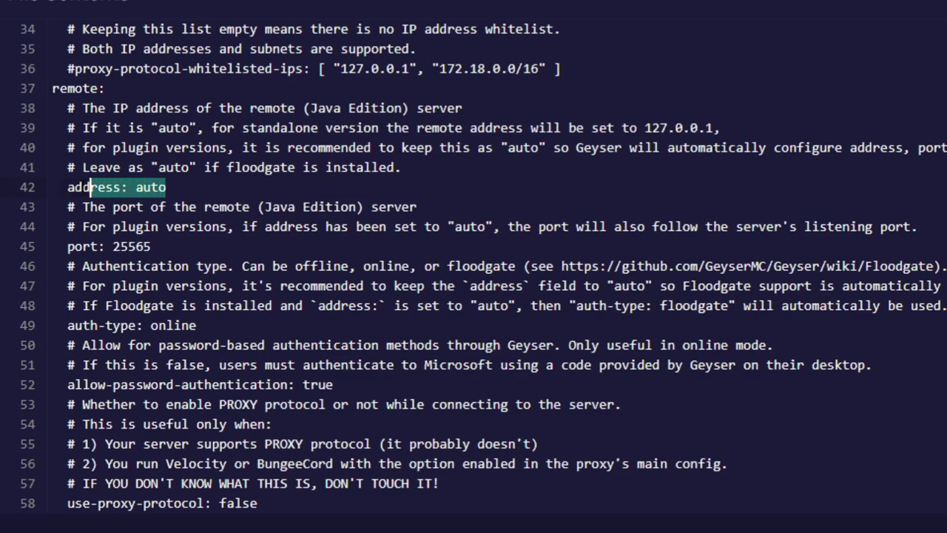
left_click(156, 246)
key("BackSpace")
key("BackSpace")
key("BackSpace")
key("BackSpace")
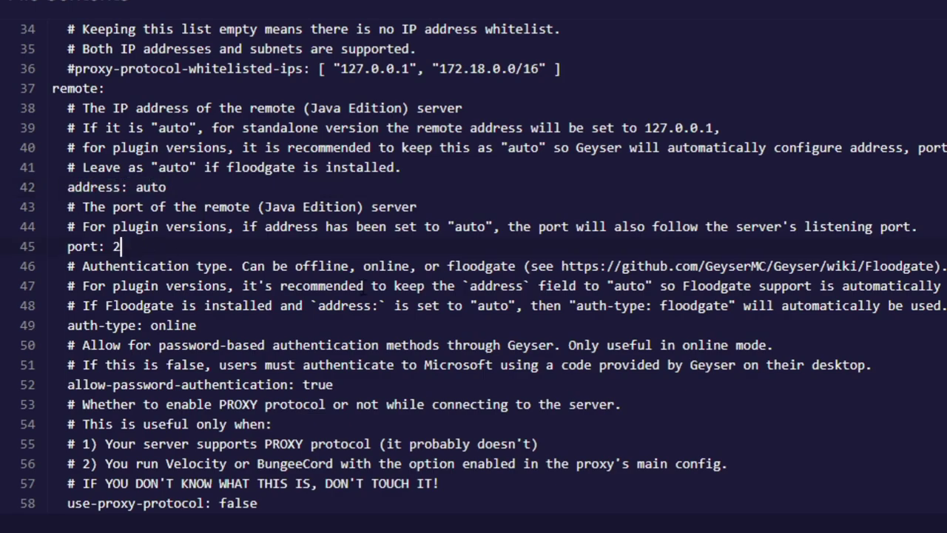
type("7007")
- Set auth-type in the remote section of config.yml to floodgate
key("BackSpace")
key("BackSpace")
key("BackSpace")
key("BackSpace")
key("BackSpace")
key("BackSpace")
type("floodgate")
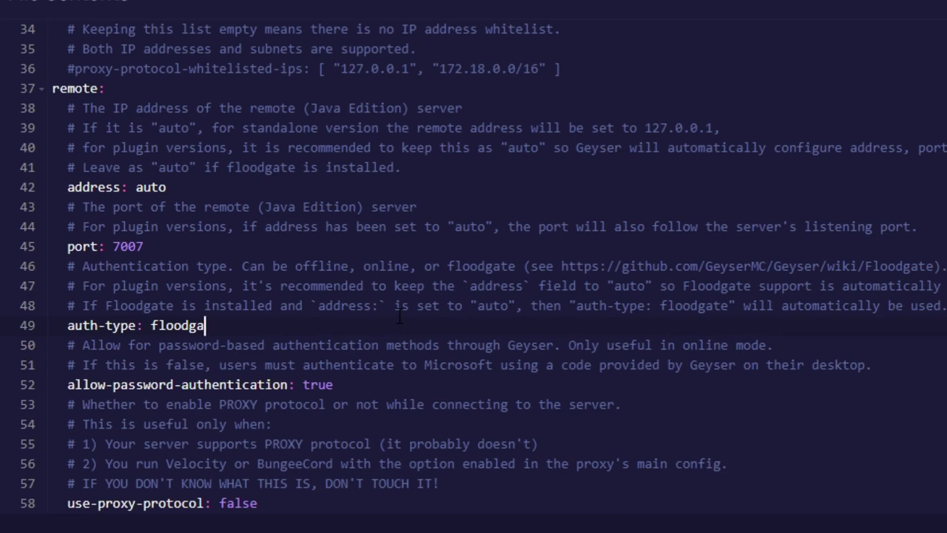
- Try offline as the auth-type in the remote section and restore it to floodgate
key("BackSpace")
key("BackSpace")
key("BackSpace")
key("BackSpace")
key("BackSpace")
key("BackSpace")
key("BackSpace")
type("off")
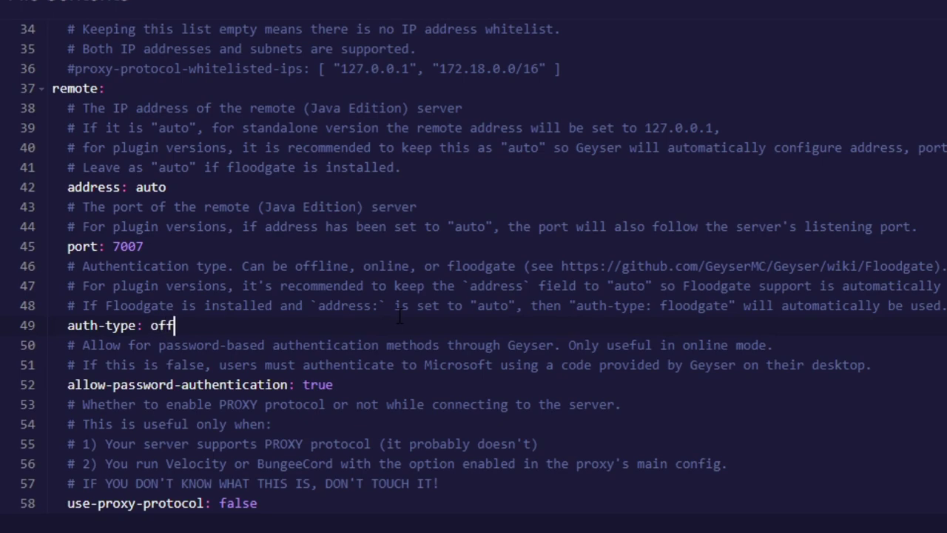
type("ice")
key("BackSpace")
key("BackSpace")
type("line")
key("BackSpace")
key("BackSpace")
key("BackSpace")
key("BackSpace")
key("BackSpace")
key("BackSpace")
key("BackSpace")
key("BackSpace")
type("floo")
key("BackSpace")
key("BackSpace")
type("oodgatwe")
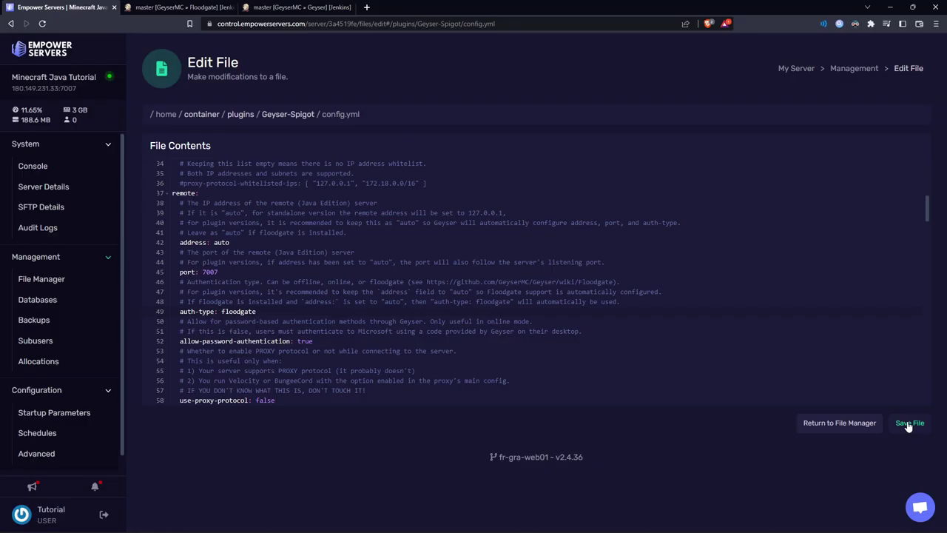
- Save config.yml and restart the Minecraft server from its console
left_click(910, 423)
left_click(56, 169)
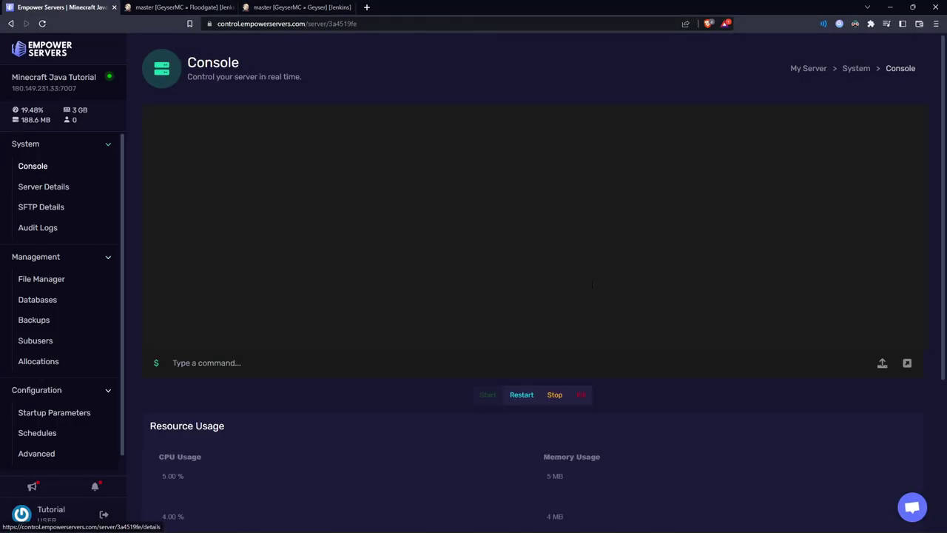
left_click(521, 396)
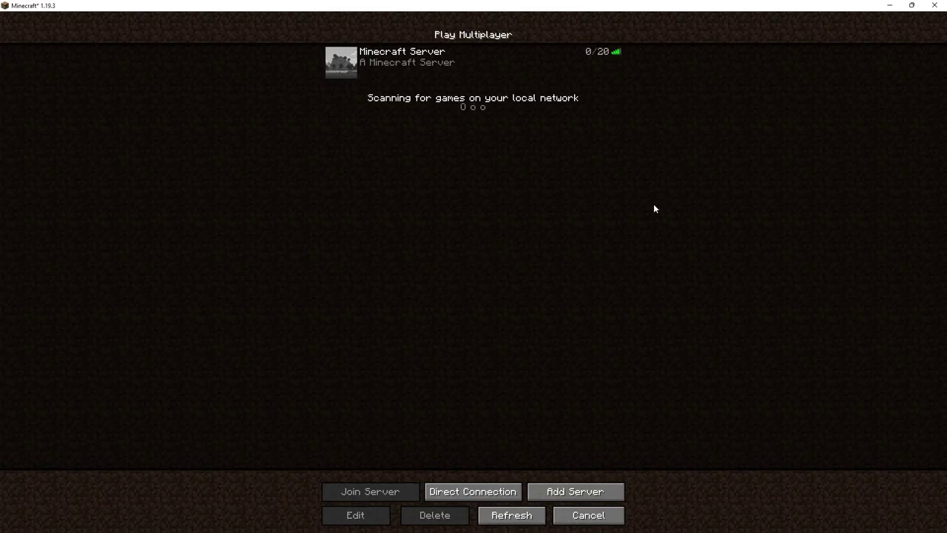
- Switch to Minecraft Java 1.19.3, join the saved Minecraft Server from the multiplayer list, and walk forward in the world
double_click(436, 66)
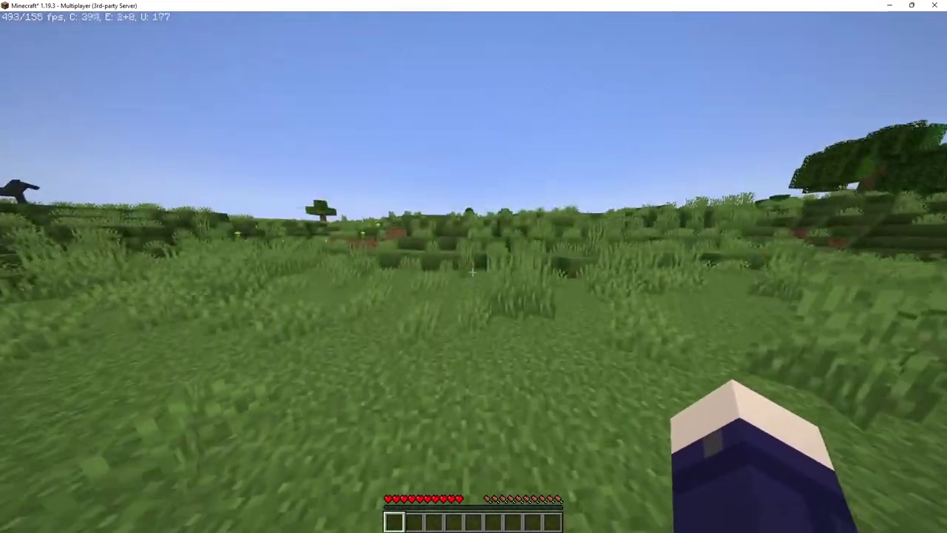
key("w")
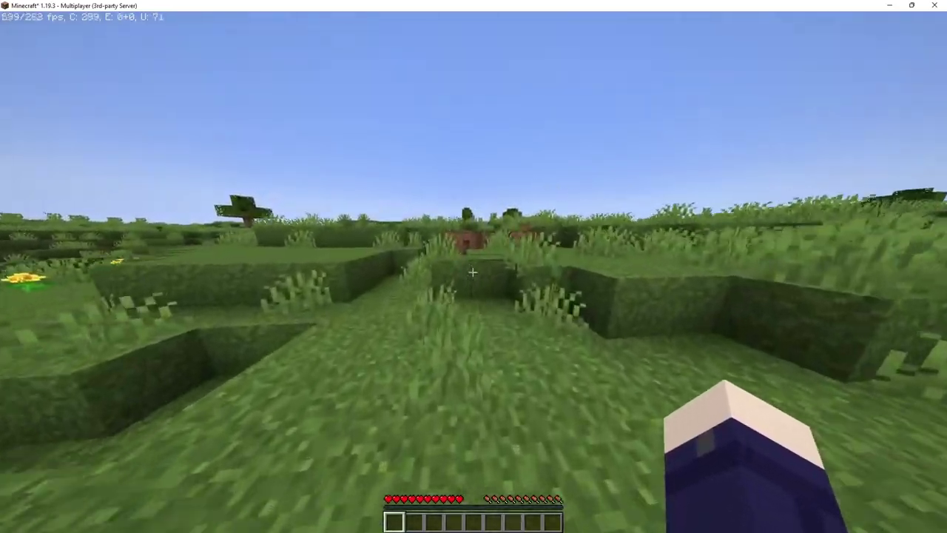
key("w")
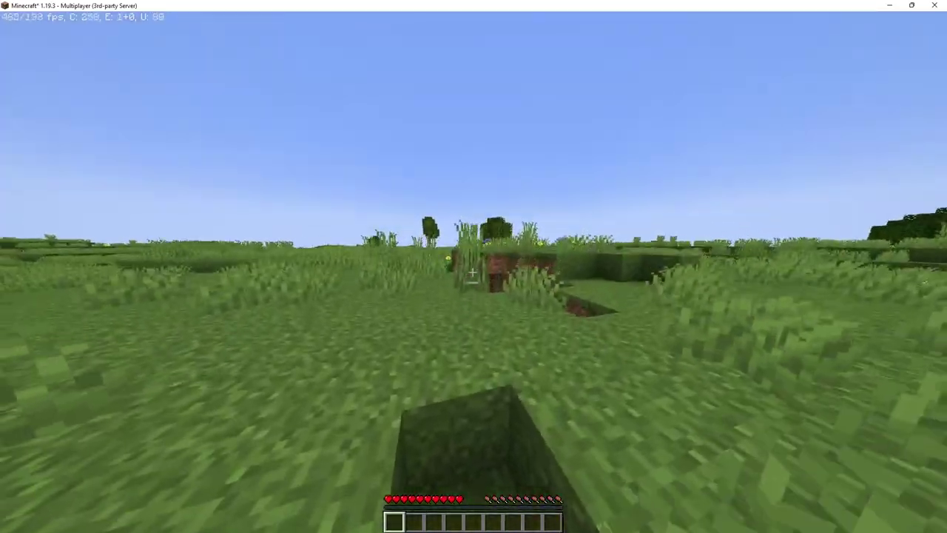
key("w")
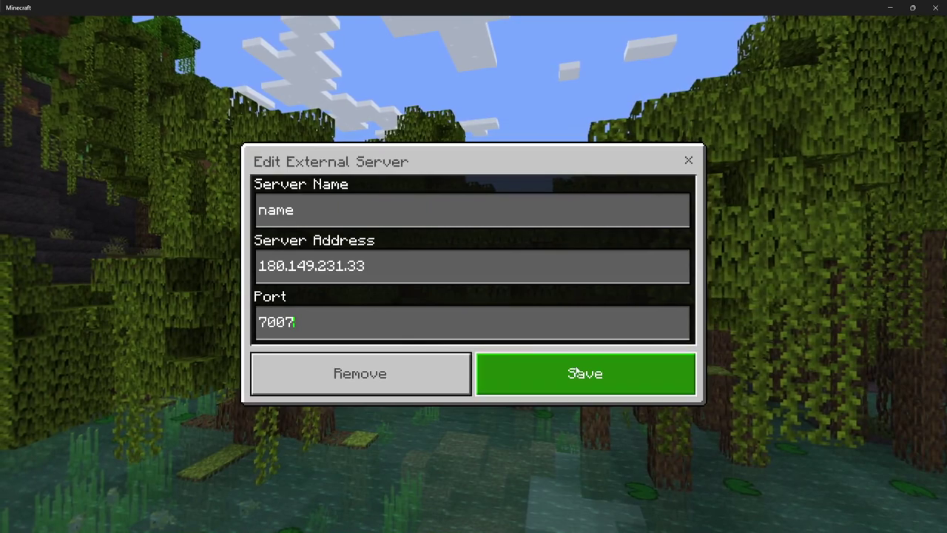
left_click(578, 372)
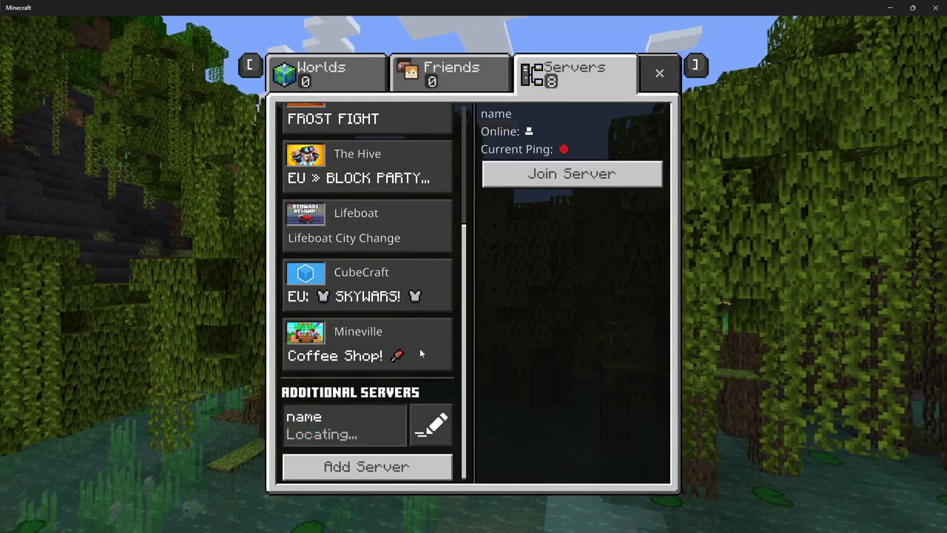
left_click(577, 176)
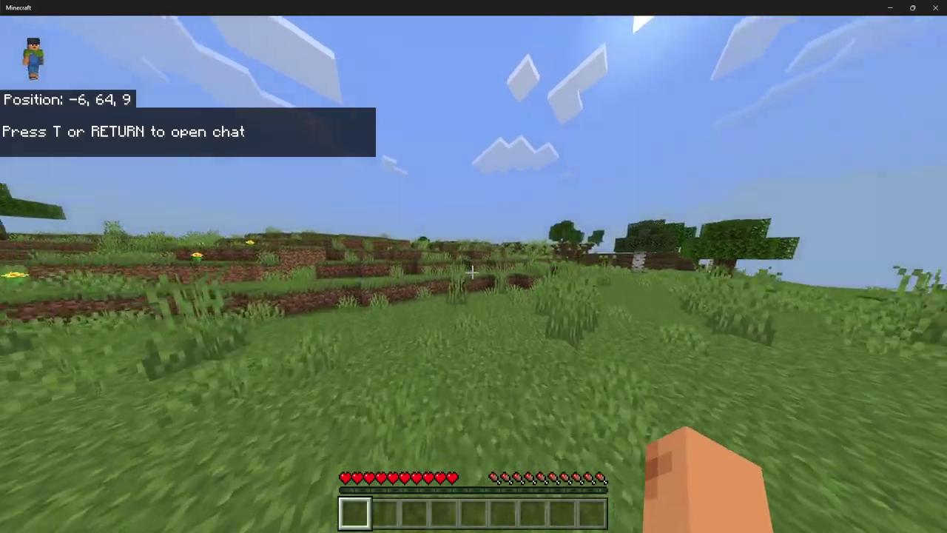
key("w")
key("w")
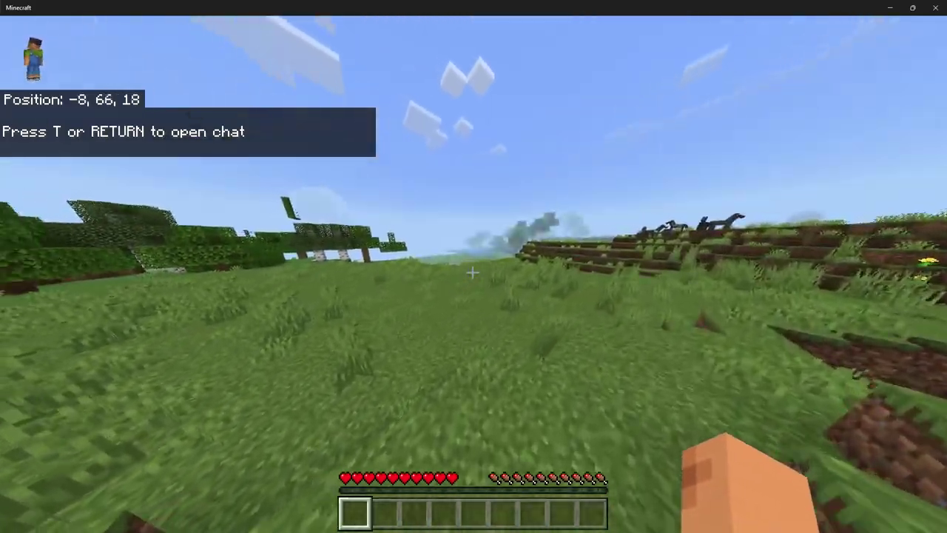